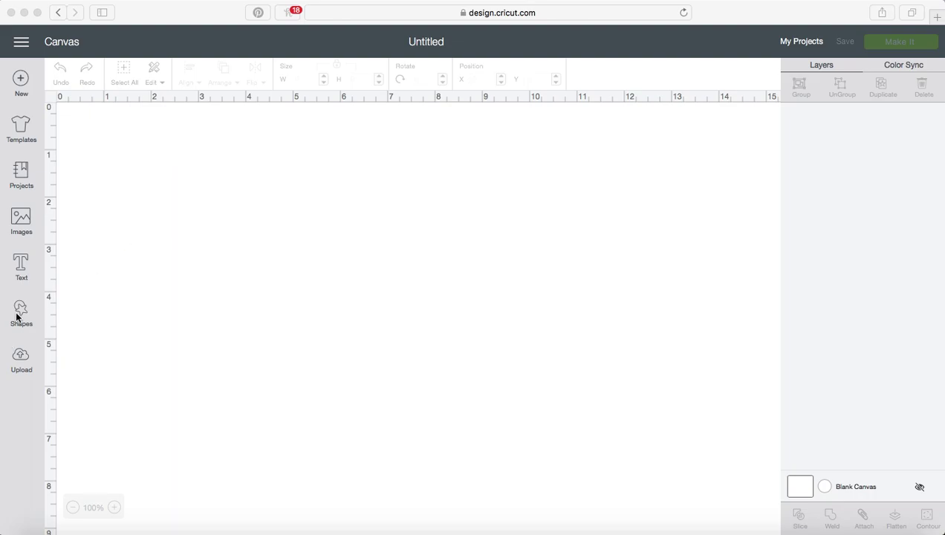
Add a text object containing the letter M and set its font to ChemyRetro
left_click(21, 269)
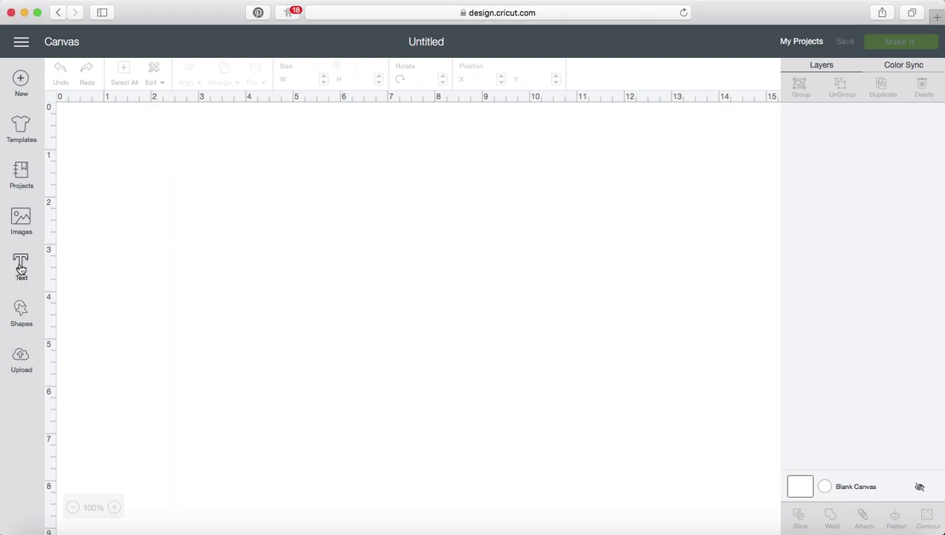
left_click(21, 269)
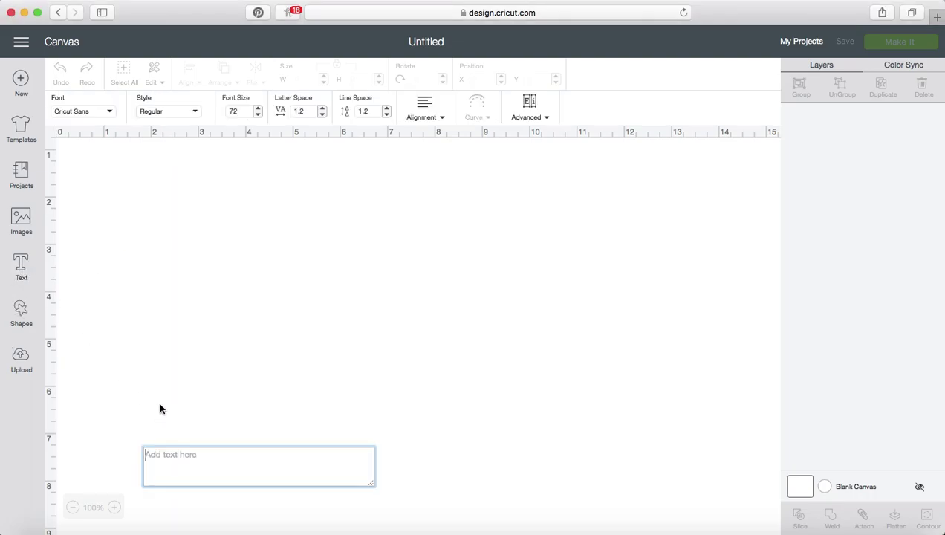
type("M")
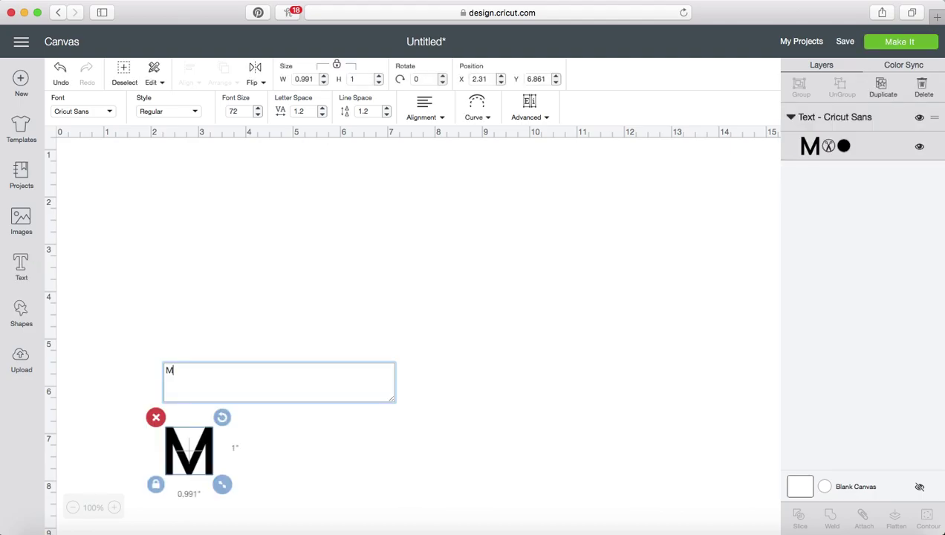
left_click(104, 112)
left_click(499, 78)
type("chem")
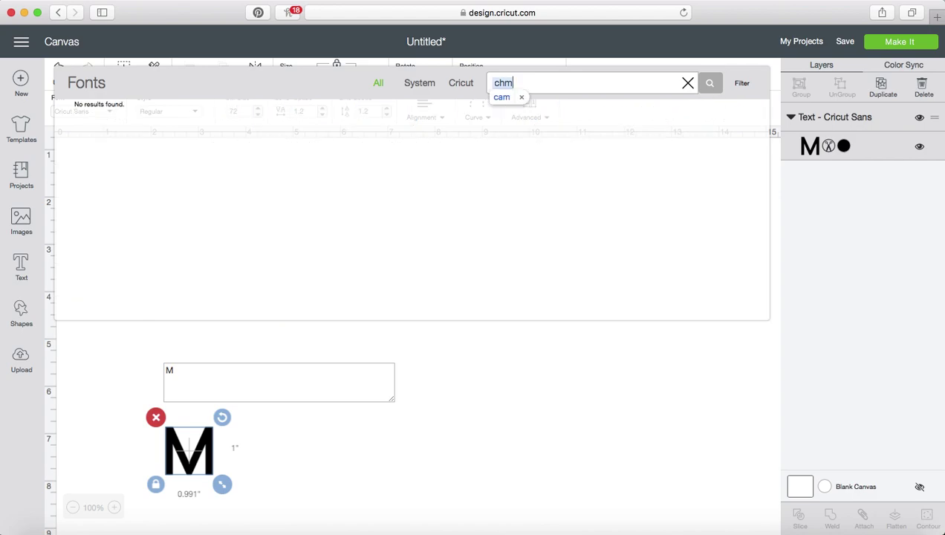
type("y")
key("Return")
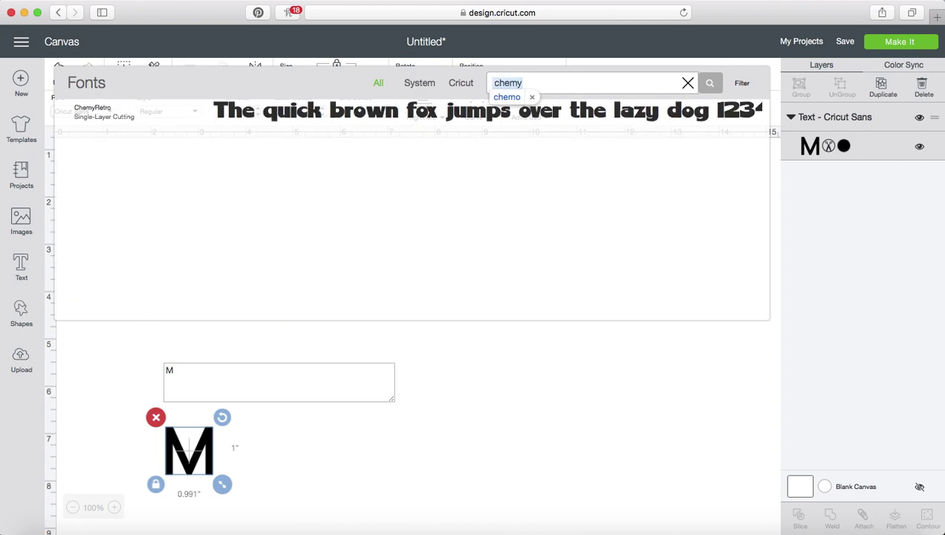
left_click(480, 115)
Move the letter M up the canvas and enlarge it to about 6.09 by 5.7 inches
left_click(179, 459)
left_click_drag(179, 458, 378, 204)
left_click_drag(530, 404, 638, 520)
scroll(602, 335, "up", 3)
left_click(227, 314)
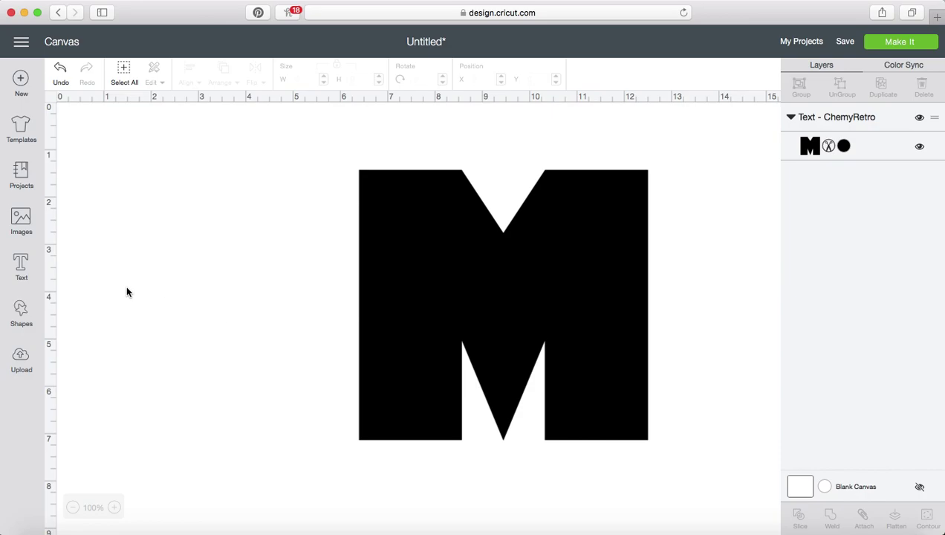
Insert a square, reshape it without fixed proportions into a thin bar about 7.96 by 0.15 inches, and lay it across the upper M
left_click(20, 311)
left_click(73, 234)
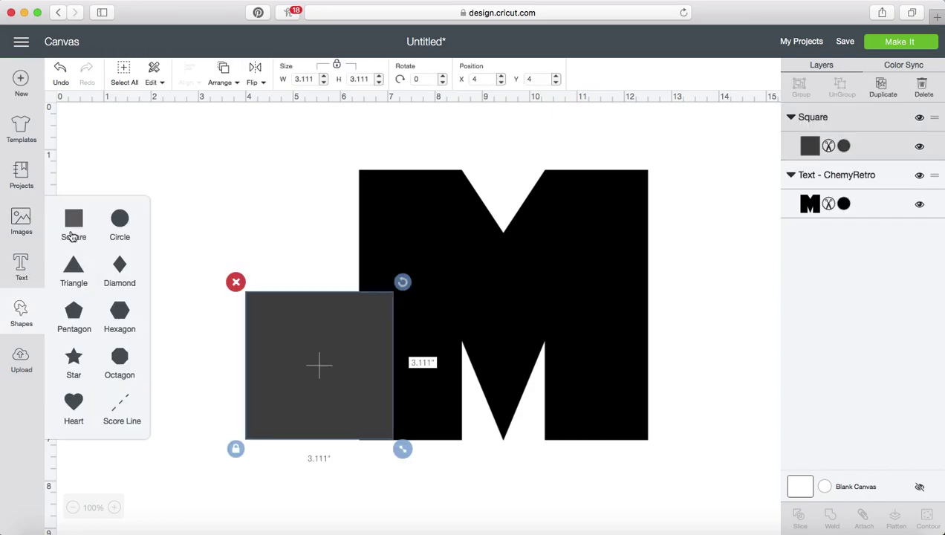
left_click_drag(294, 333, 146, 238)
left_click(87, 352)
left_click_drag(251, 355, 483, 212)
left_click_drag(334, 199, 557, 247)
left_click(308, 256)
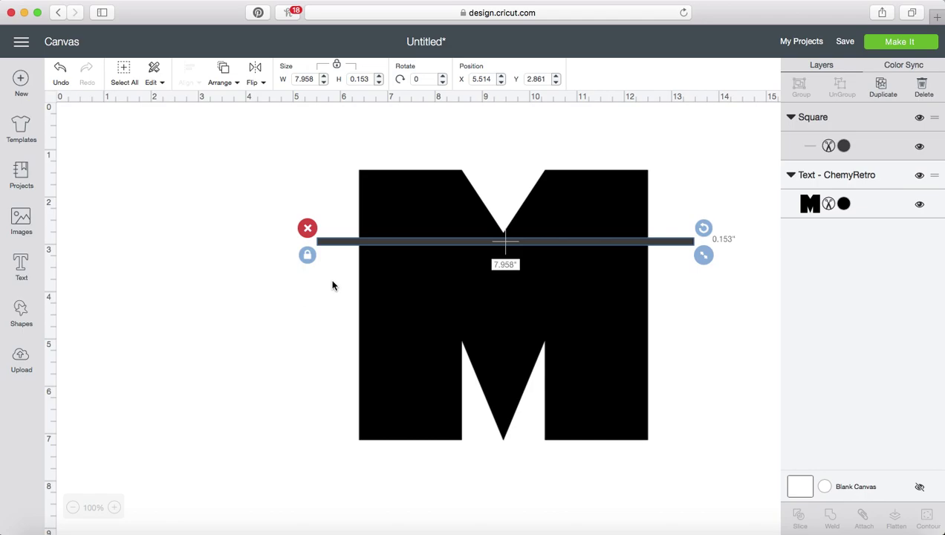
Duplicate the thin bar, place the copy lower across the M at about Y 4.28, and center both bars horizontally
key("super+c")
key("super+v")
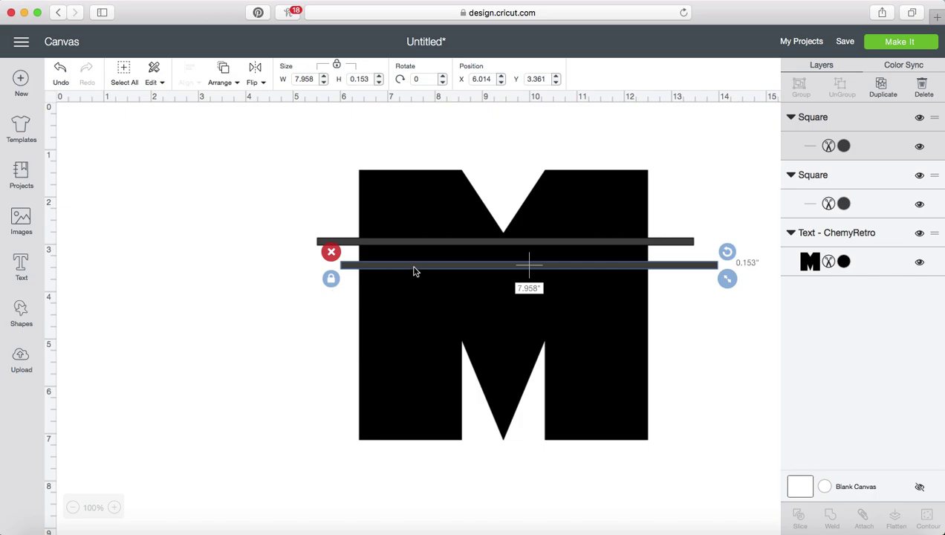
left_click_drag(414, 272, 391, 310)
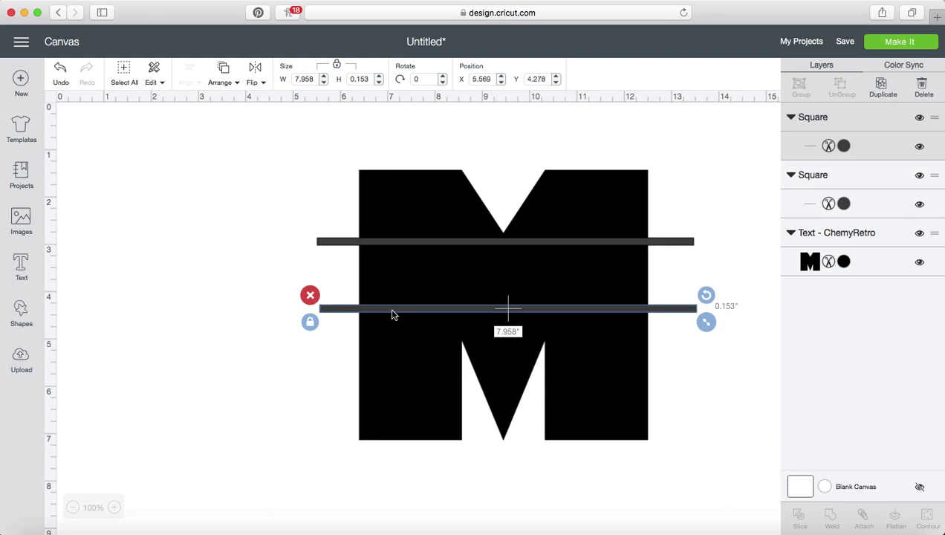
left_click(375, 246, "shift")
left_click(188, 83)
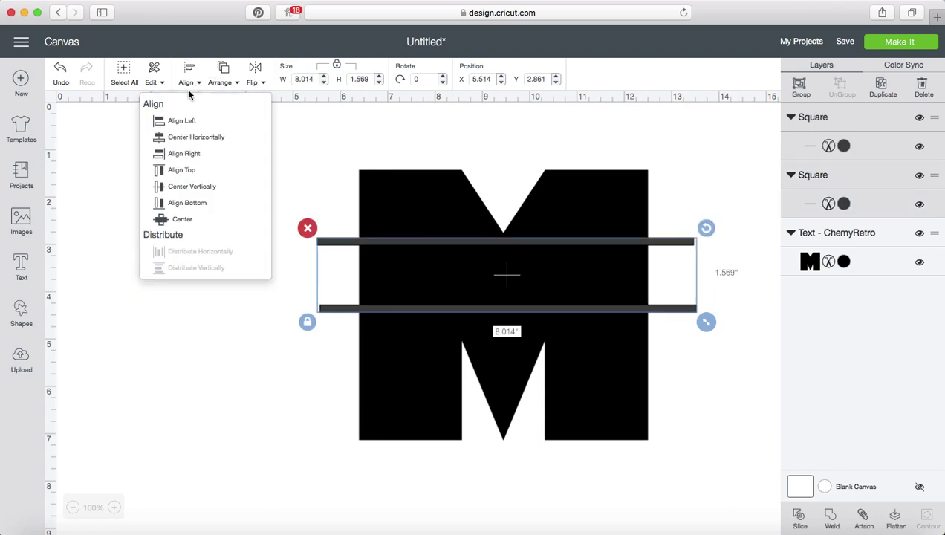
left_click(190, 146)
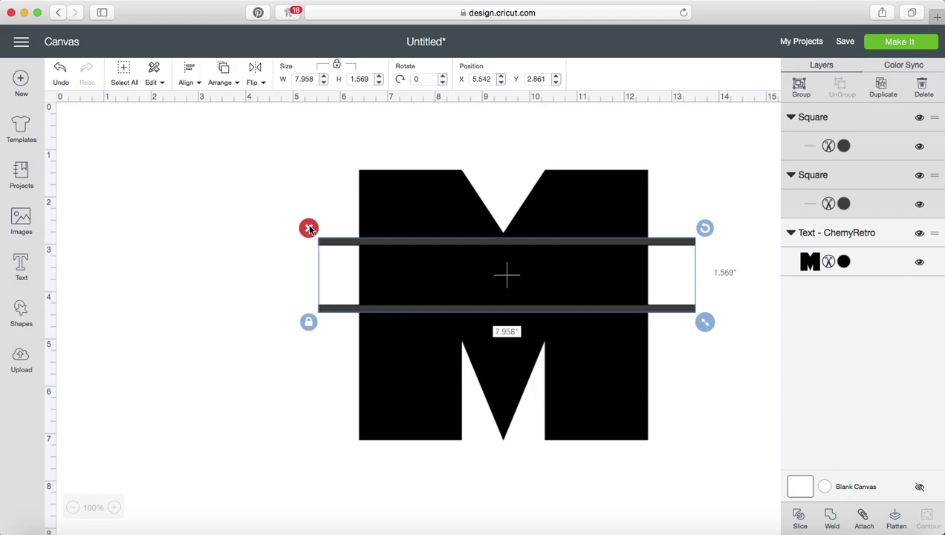
Move the letter M below the two bars and weld the bars into one shape
left_click_drag(425, 316, 420, 534)
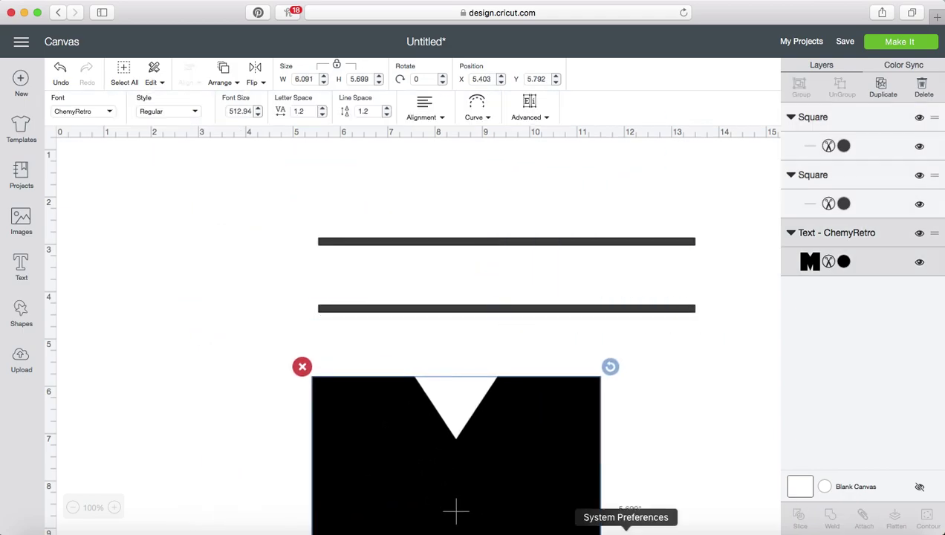
left_click(647, 251)
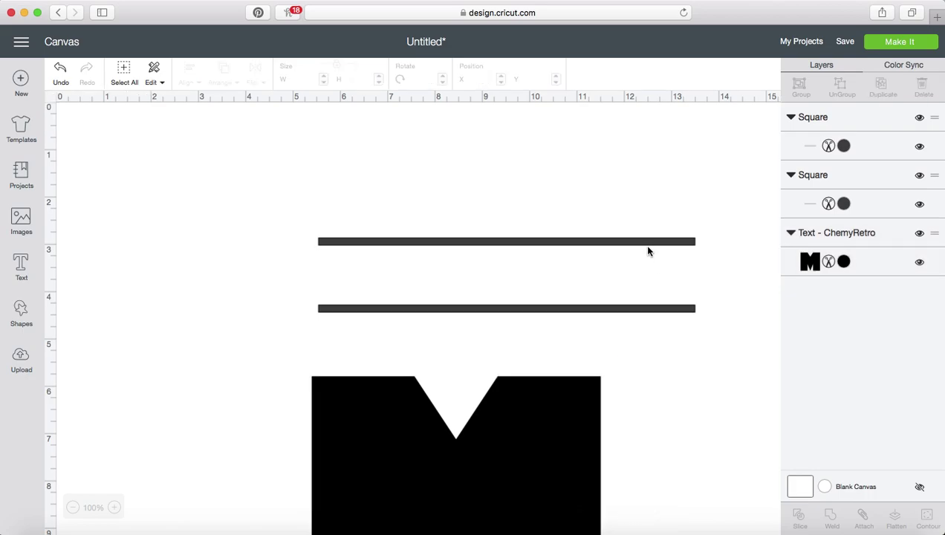
left_click(636, 241)
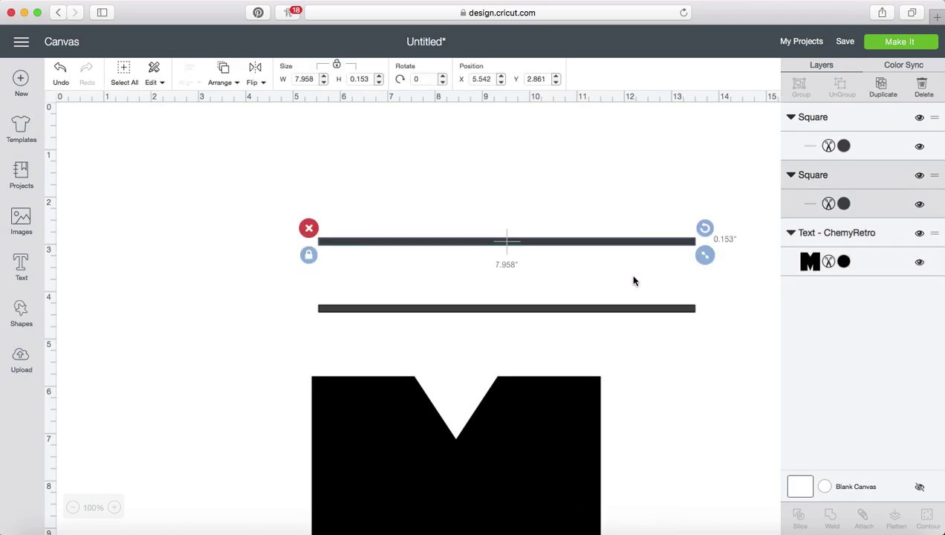
left_click(629, 318)
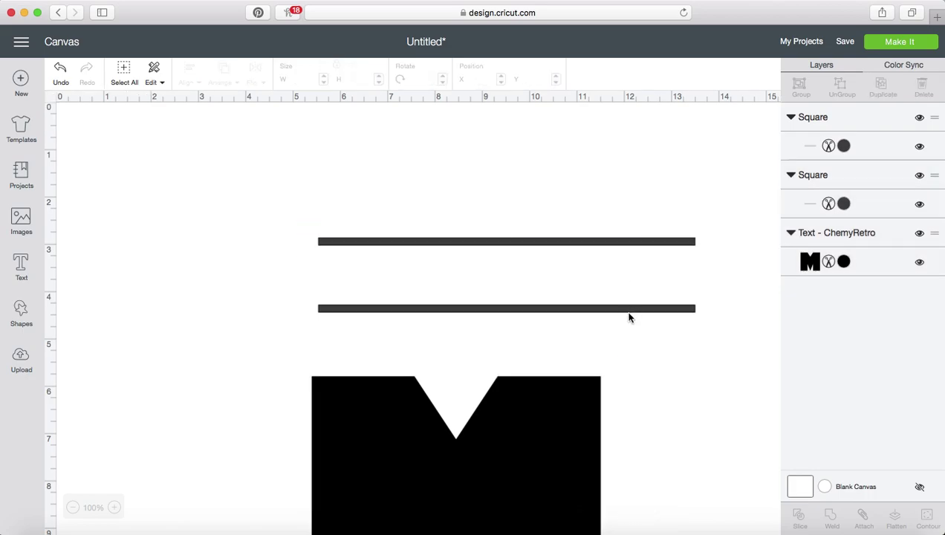
left_click(619, 241)
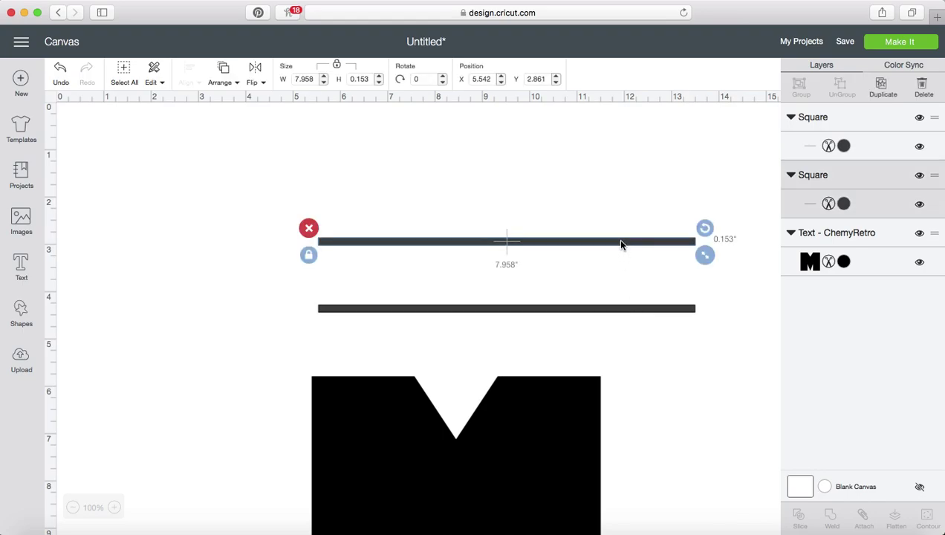
left_click(619, 312, "shift")
left_click(831, 520)
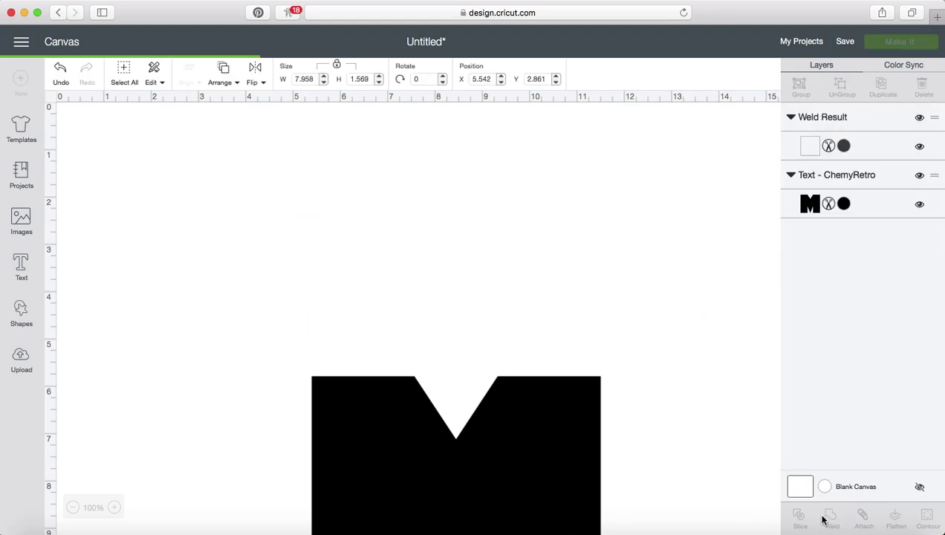
Move the welded bars to about X 2.85, Y 1.61 on the canvas, clear of the M
left_click_drag(592, 241, 464, 184)
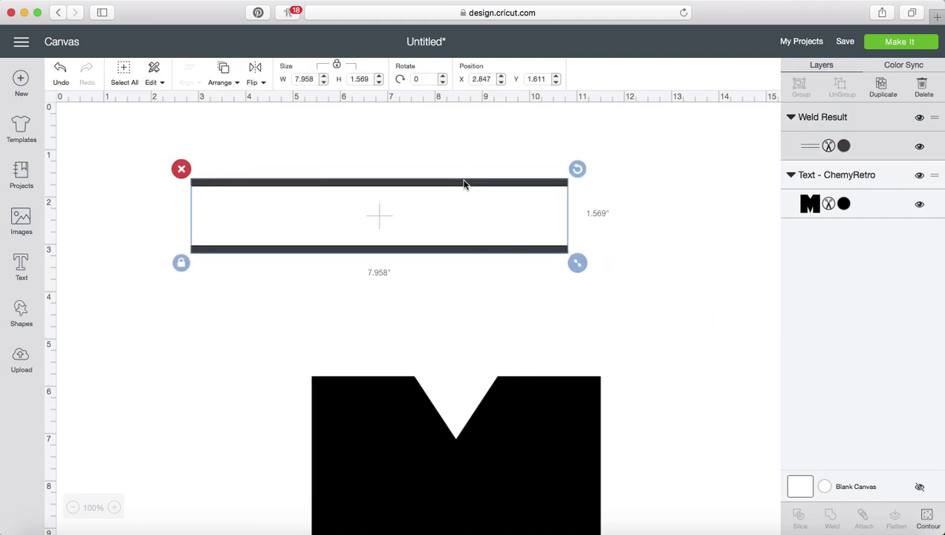
left_click(458, 279)
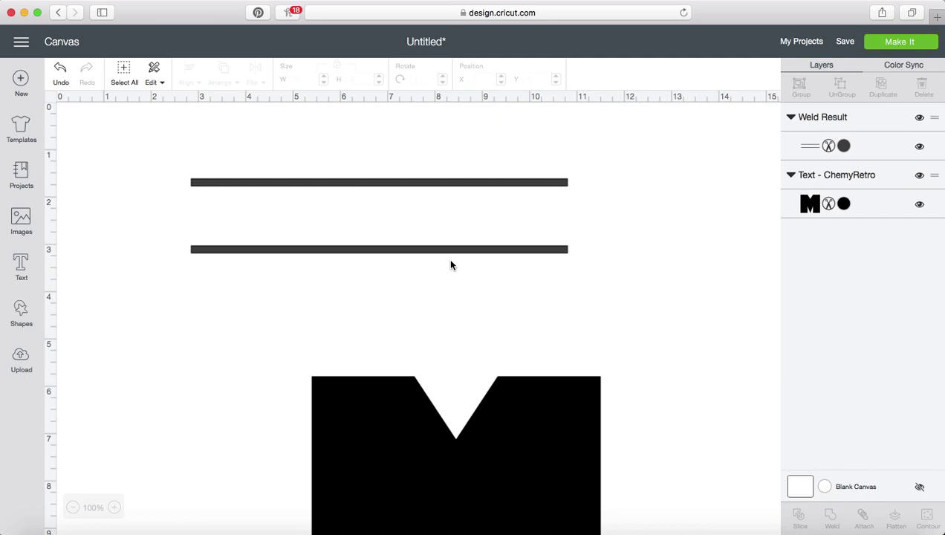
left_click(205, 251)
Insert a new square and recolor it Mango (#F39F73)
left_click(20, 312)
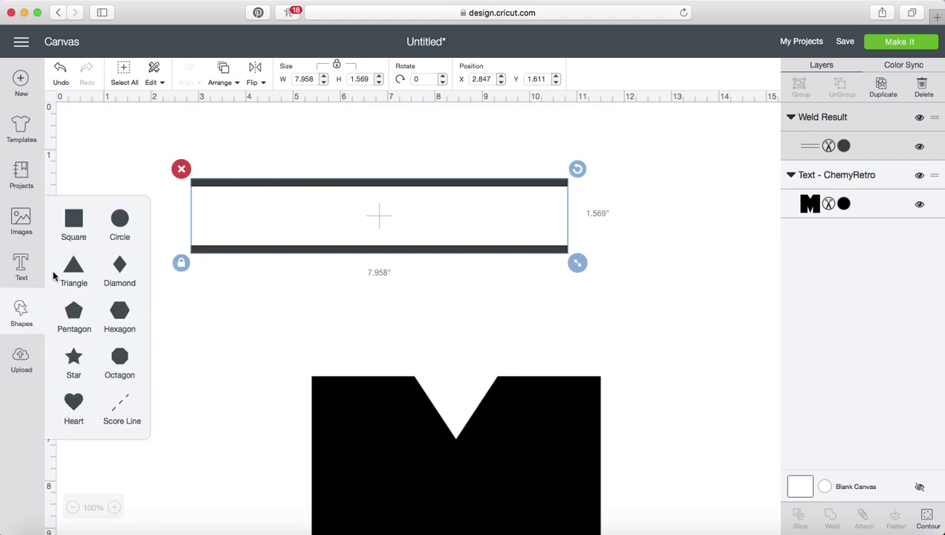
left_click(76, 219)
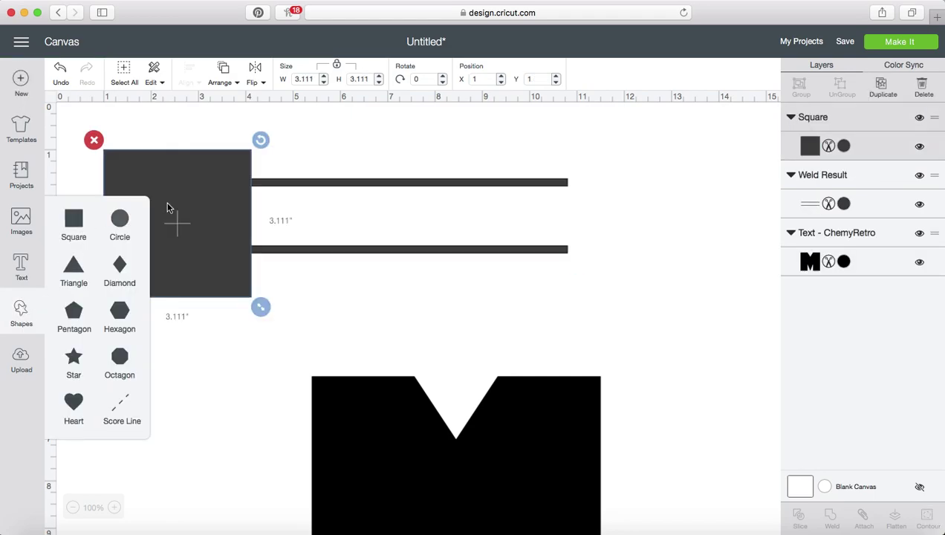
left_click(830, 146)
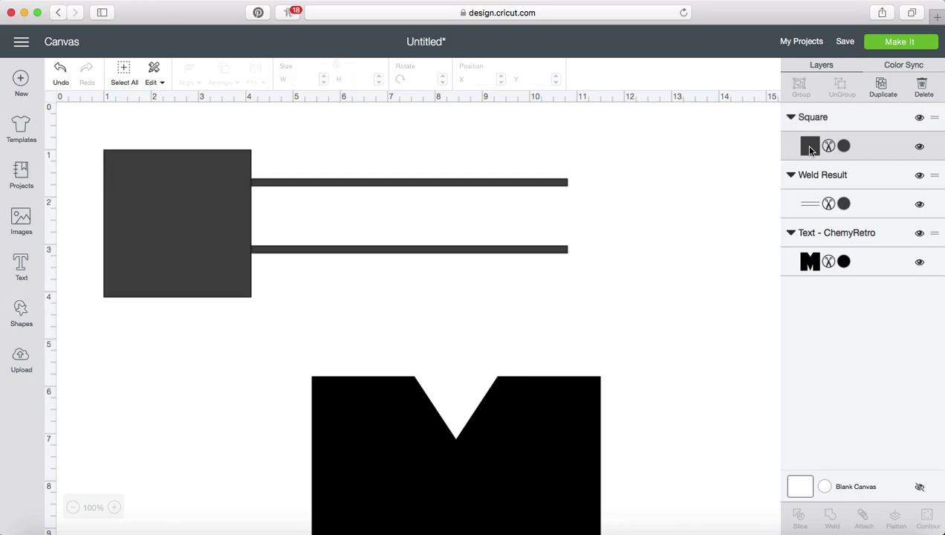
left_click(676, 225)
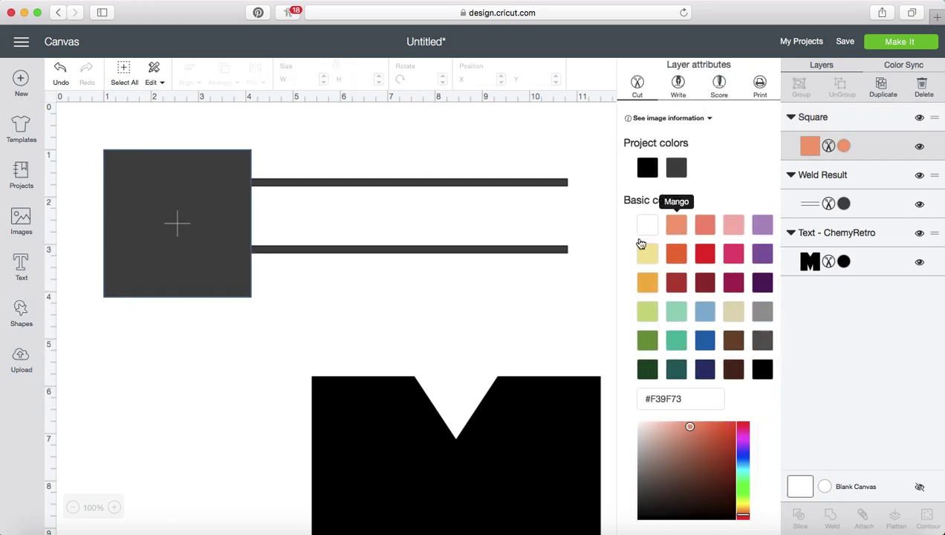
left_click(553, 295)
Move the Mango square backward behind the welded bars and stretch it to match their outline, about 7.99 by 1.54 inches
left_click(201, 197)
left_click(230, 82)
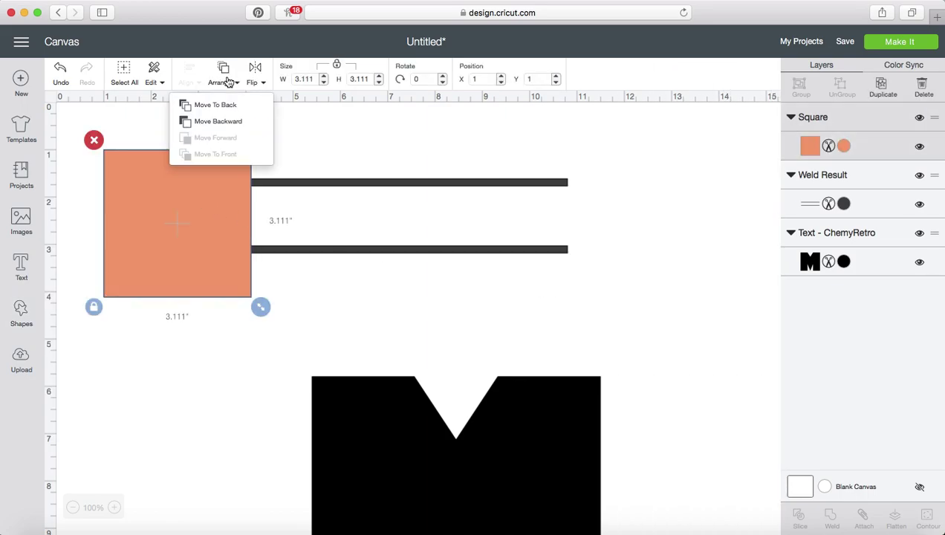
left_click(222, 121)
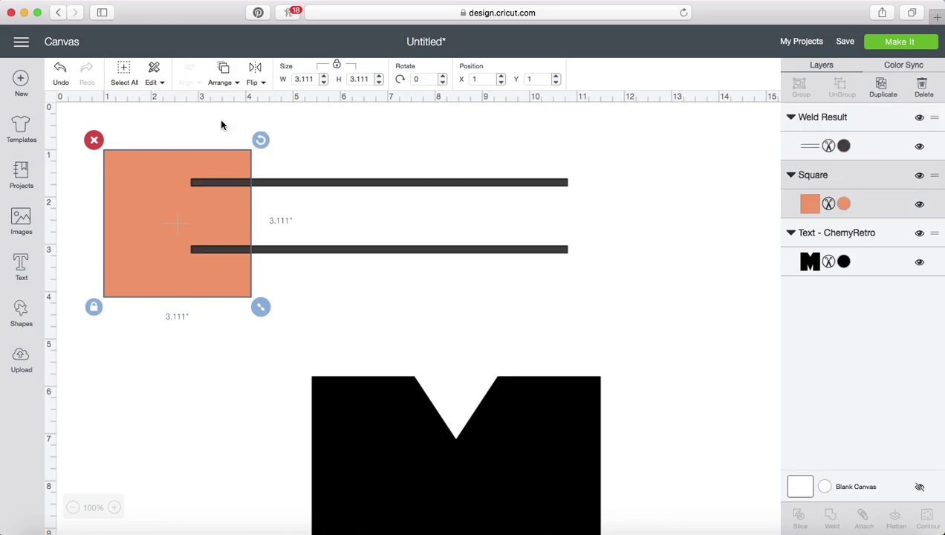
left_click_drag(137, 203, 229, 235)
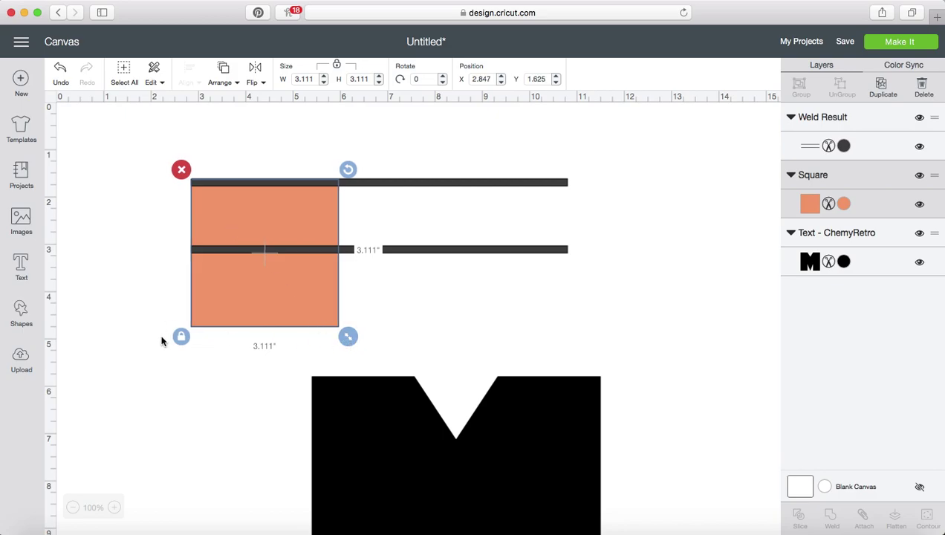
left_click(181, 336)
left_click_drag(349, 338, 579, 262)
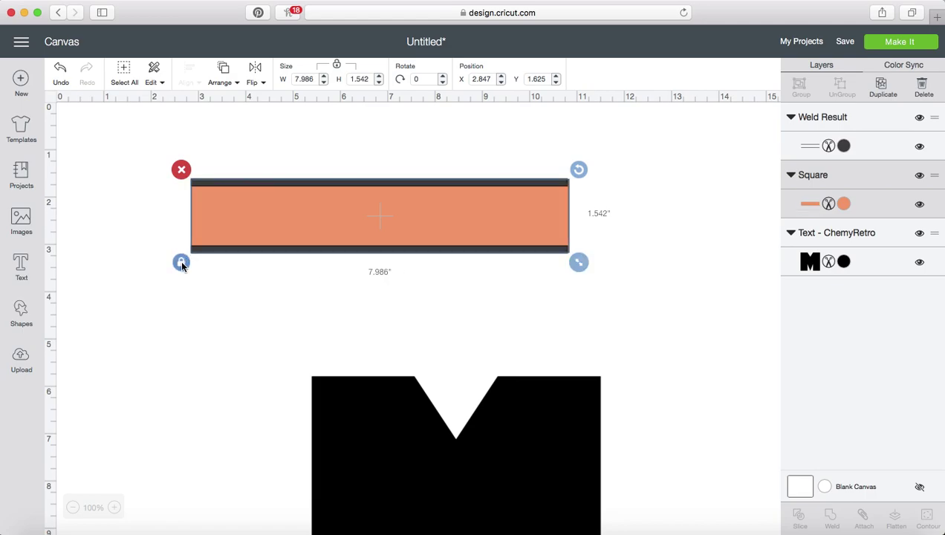
Place the letter M under the Mango rectangle and move the welded bars clear to the M's right side
left_click_drag(375, 421, 296, 331)
scroll(447, 397, "down", 3)
left_click_drag(432, 190, 763, 316)
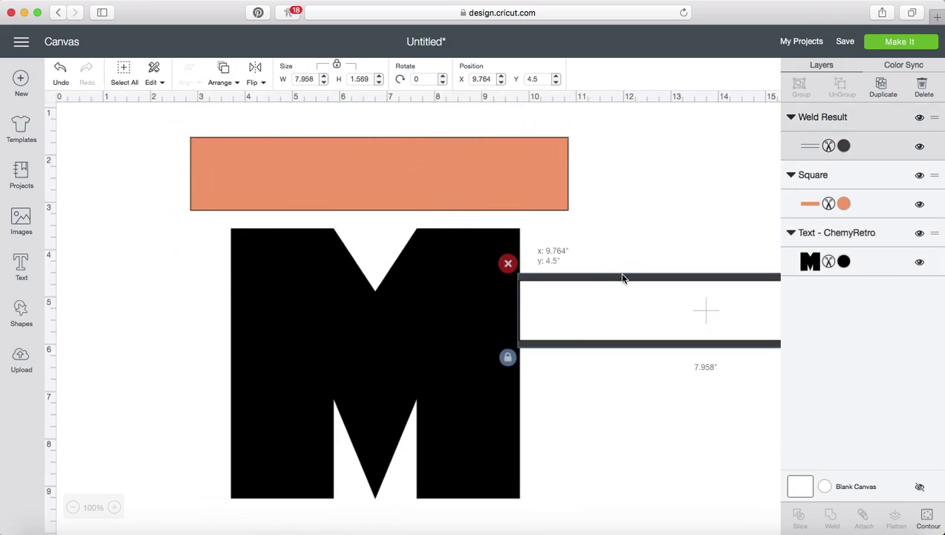
left_click_drag(616, 274, 694, 276)
Lay the Mango rectangle across the middle of the letter M and align both with Center
left_click_drag(543, 196, 538, 372)
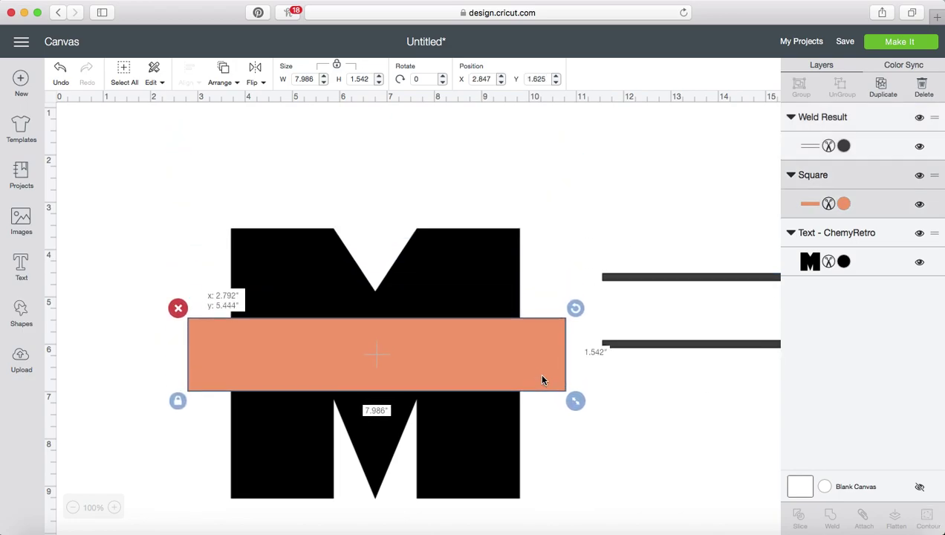
left_click(459, 258, "shift")
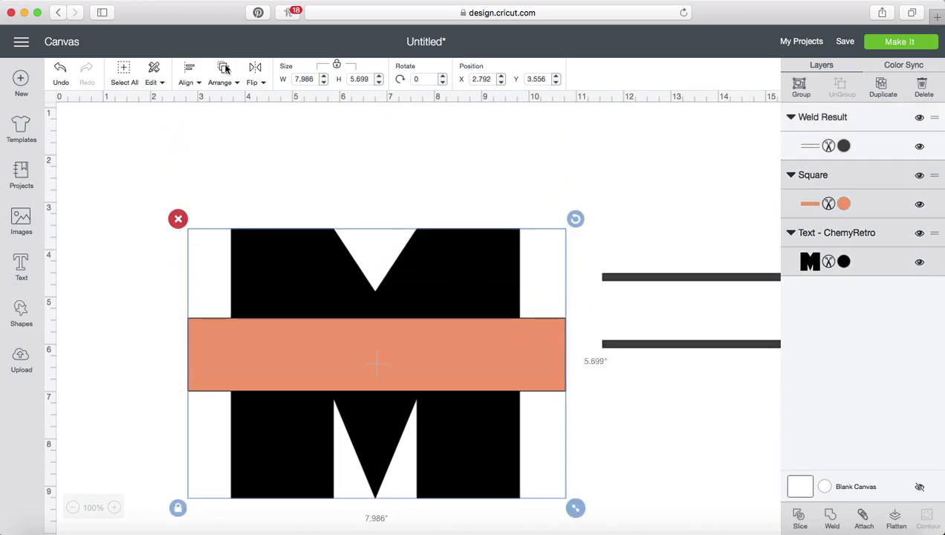
left_click(189, 75)
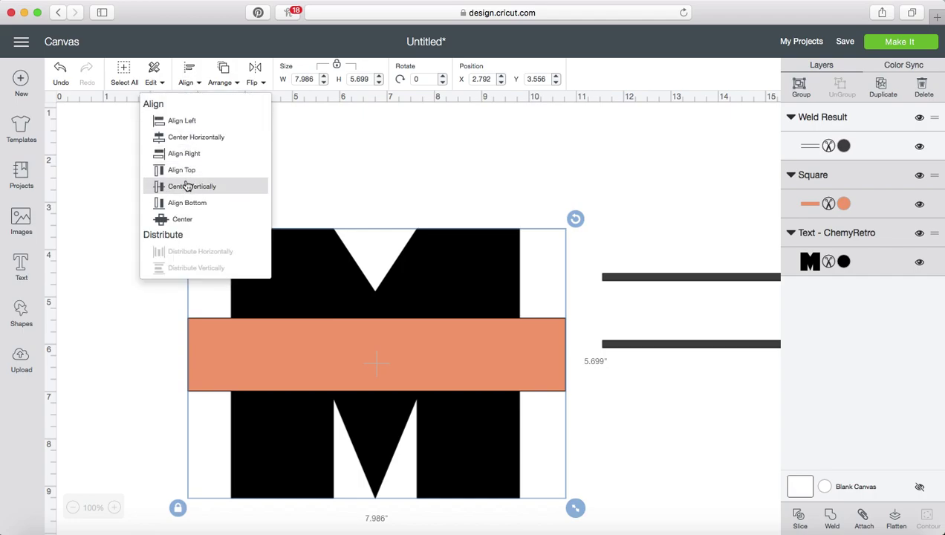
left_click(182, 220)
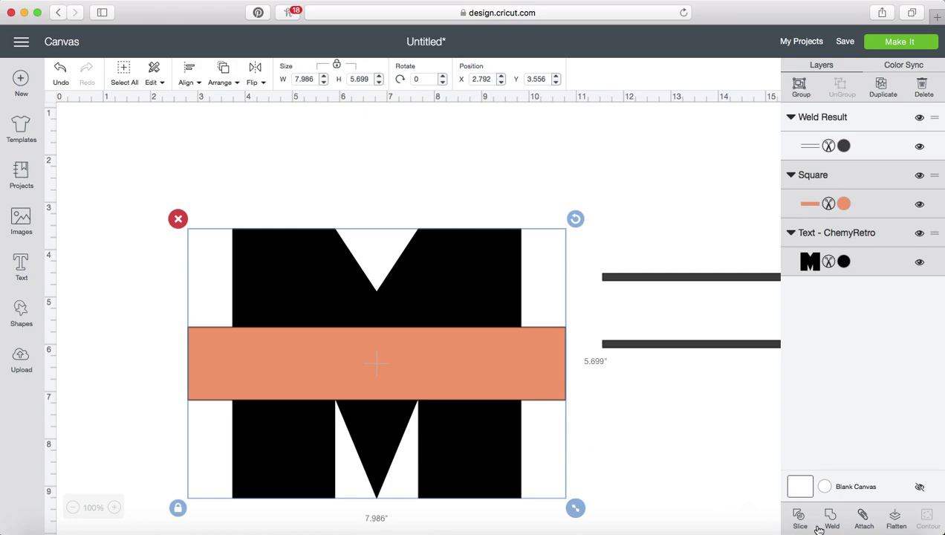
Slice the letter M with the Mango rectangle and delete the Mango piece that overlaps the M
left_click(798, 515)
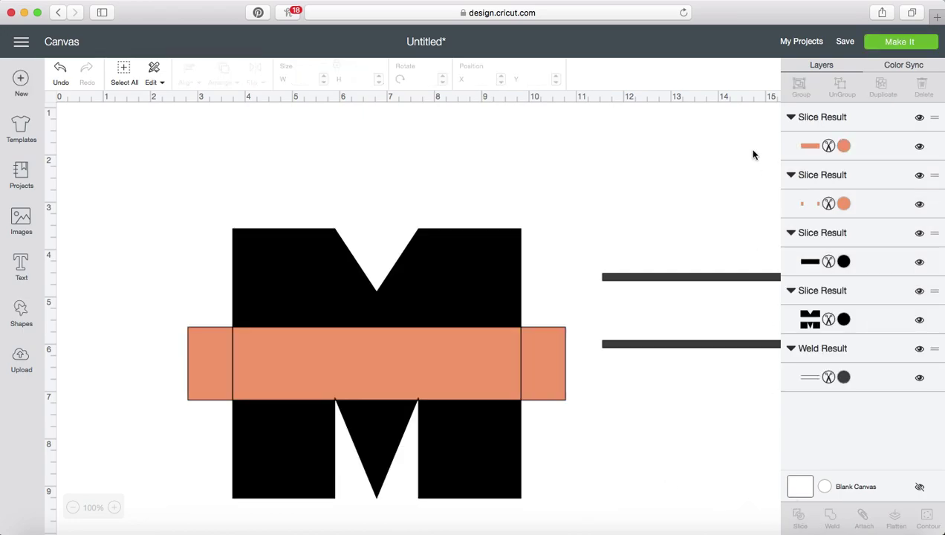
left_click(799, 119)
key("Delete")
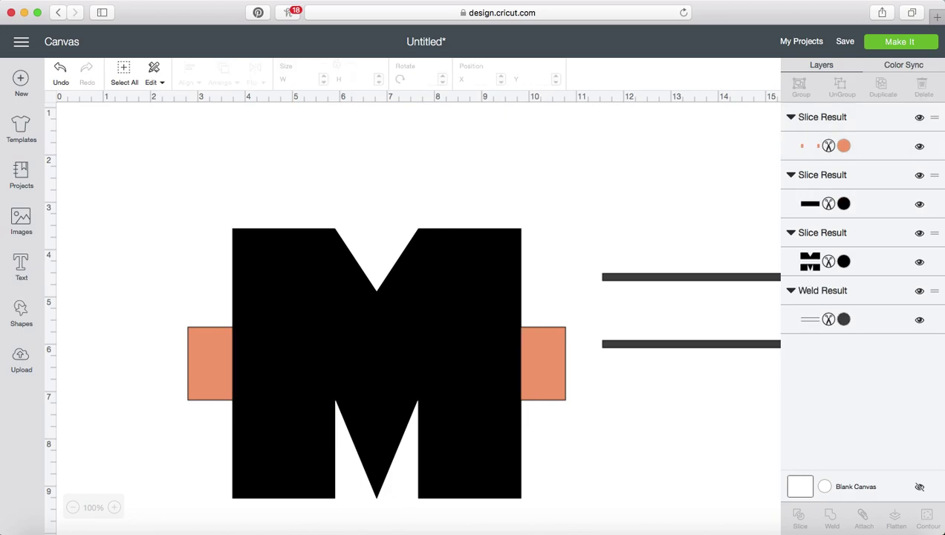
Delete the leftover Mango end pieces and the sliced-out middle band of the letter M
left_click(812, 129)
key("Delete")
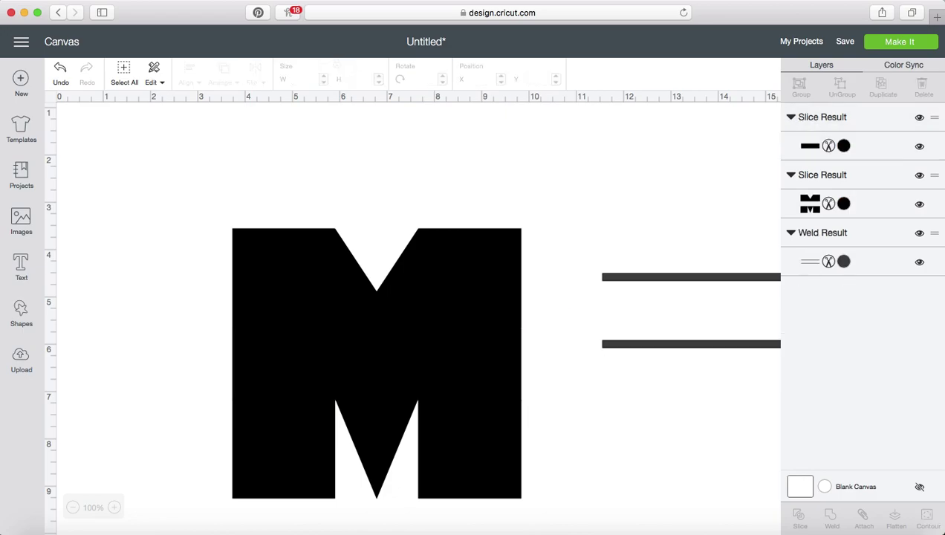
left_click(810, 119)
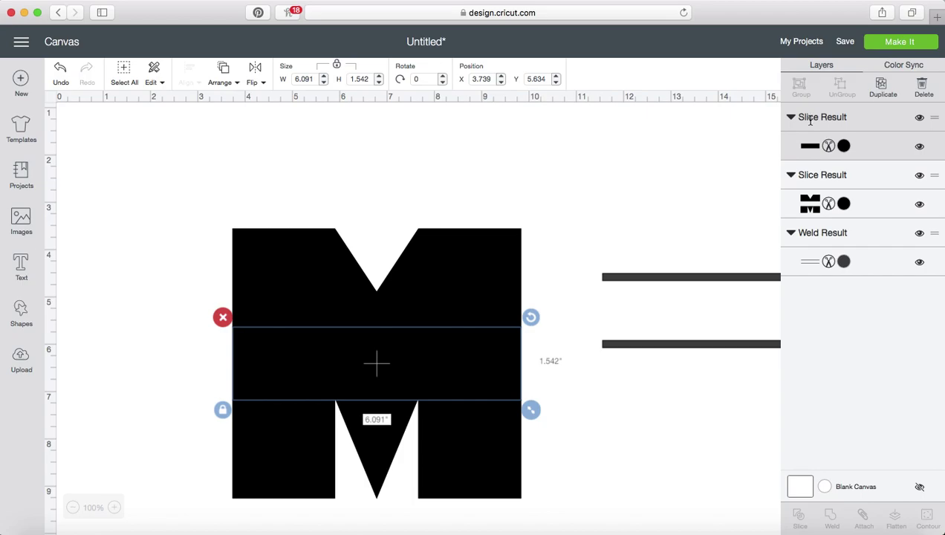
key("Delete")
Move the welded bars onto the split letter M and align both with Center
left_click_drag(634, 279, 409, 296)
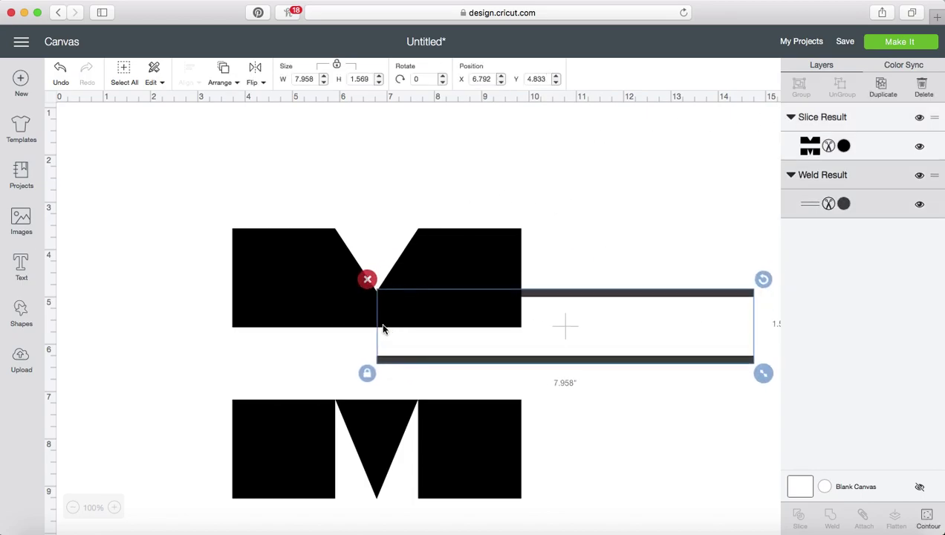
left_click(282, 274, "shift")
left_click(184, 79)
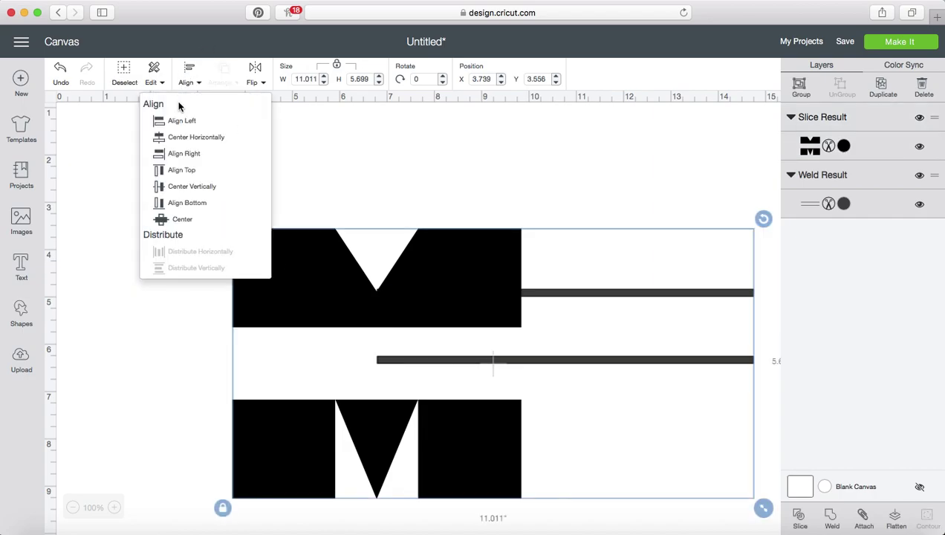
left_click(182, 222)
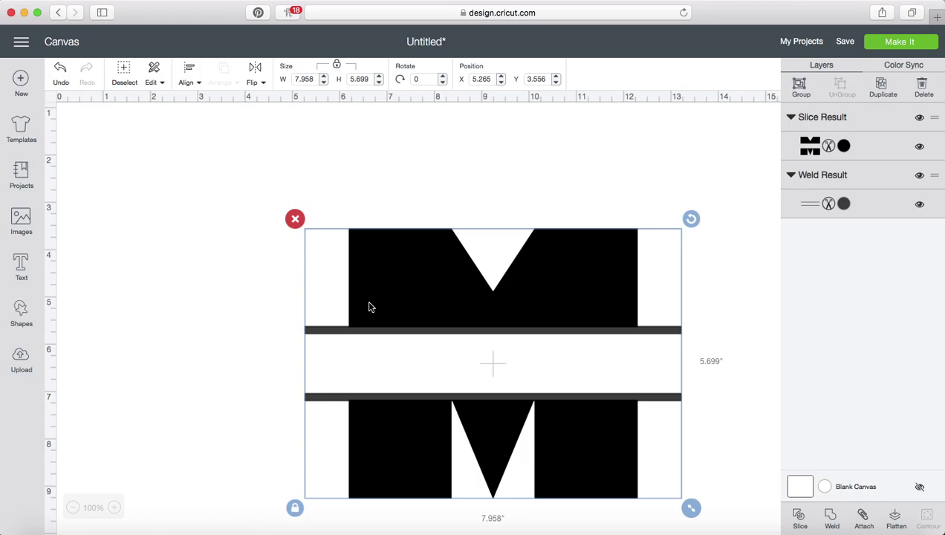
Weld the split M and the bars into one shape and move it up and left on the canvas
left_click(831, 517)
left_click_drag(559, 316, 466, 240)
left_click(699, 405)
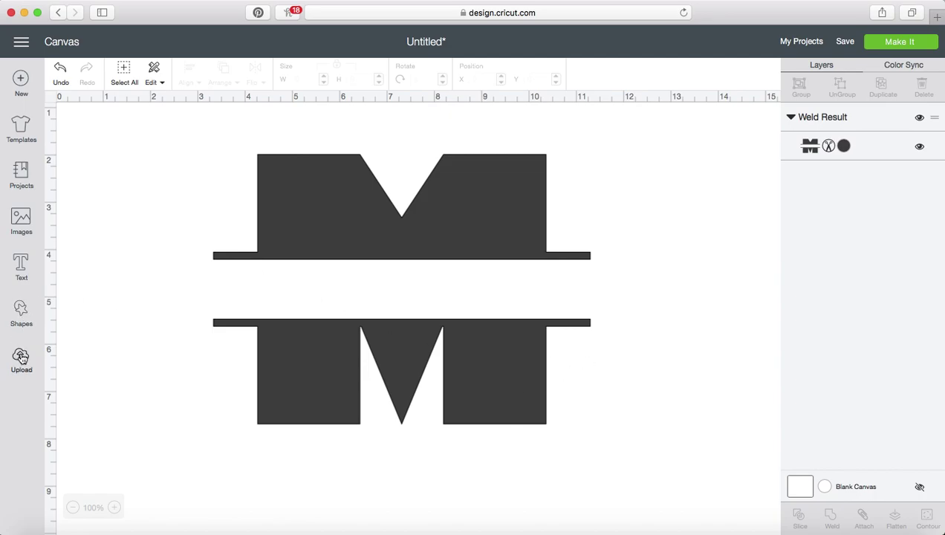
Filter the image library to Uploaded images and insert the Double Heart Shadow image
left_click(21, 222)
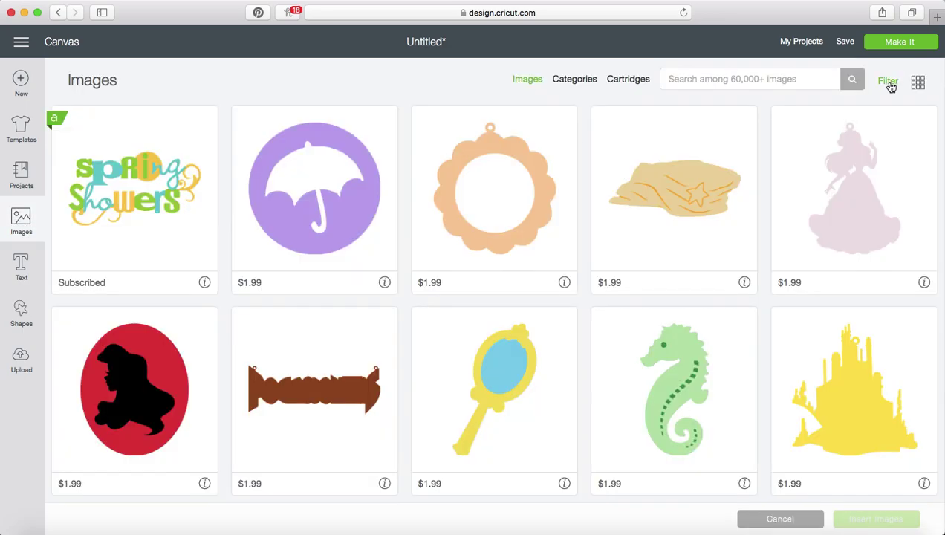
left_click(888, 83)
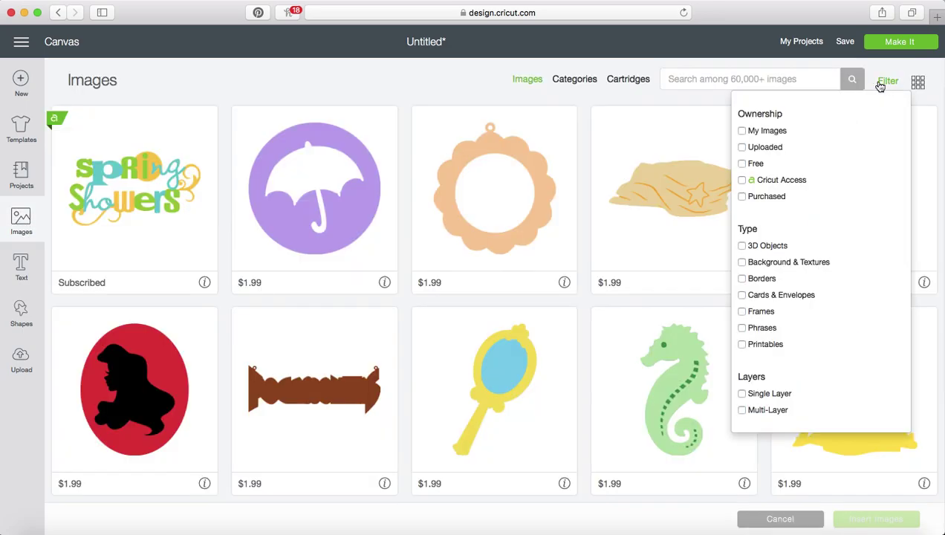
left_click(759, 147)
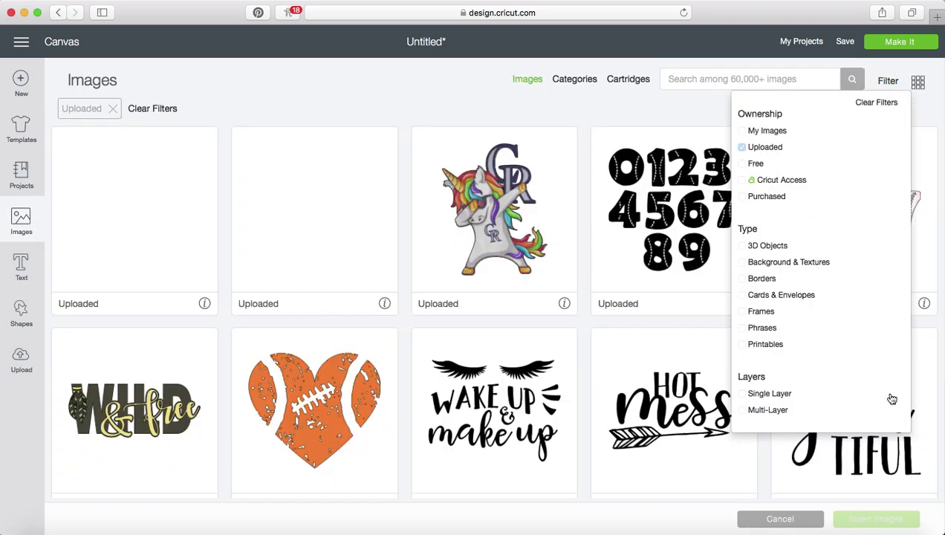
left_click(158, 199)
left_click(908, 518)
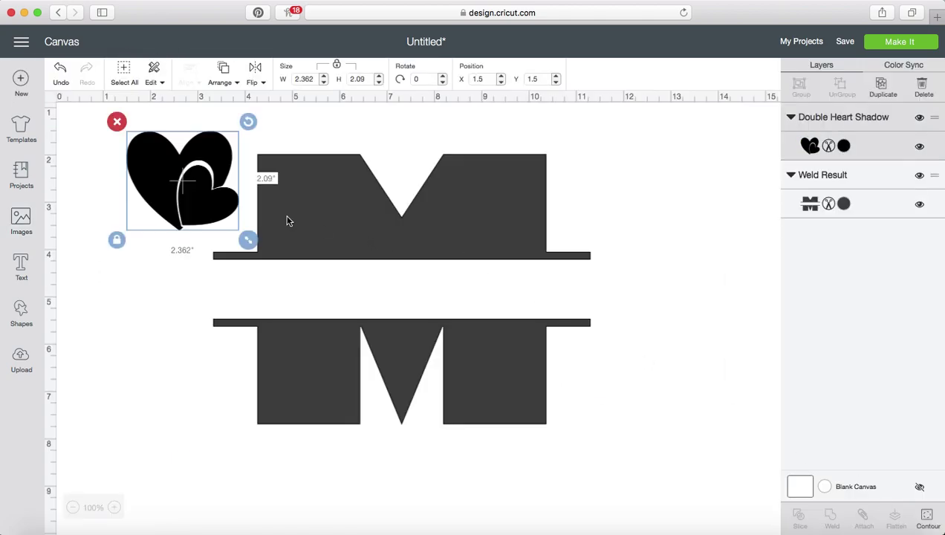
Place the double heart on the M's lower right leg, rotated about 24 degrees and shrunk to about 1.43 by 1.54 inches
left_click_drag(199, 176, 522, 375)
left_click_drag(570, 319, 586, 349)
left_click_drag(571, 438, 538, 403)
left_click_drag(471, 346, 478, 368)
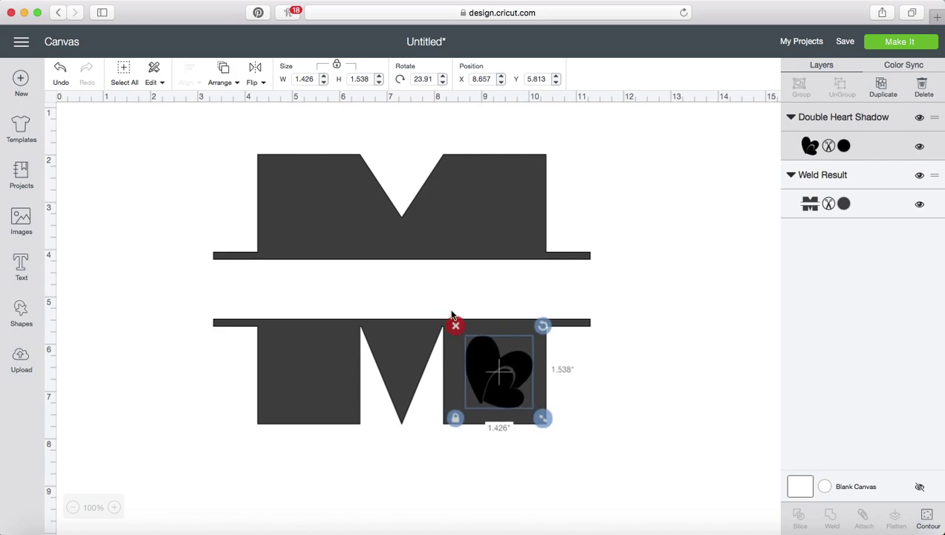
Slice the double heart out of the welded M and delete the two leftover heart pieces
left_click(472, 202, "shift")
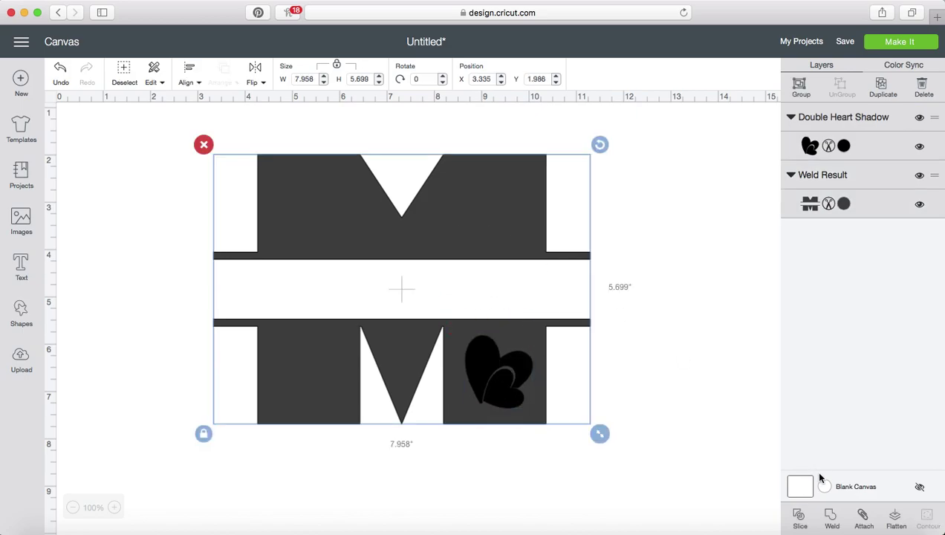
left_click(799, 514)
left_click(823, 116)
key("Delete")
left_click(818, 115)
key("Delete")
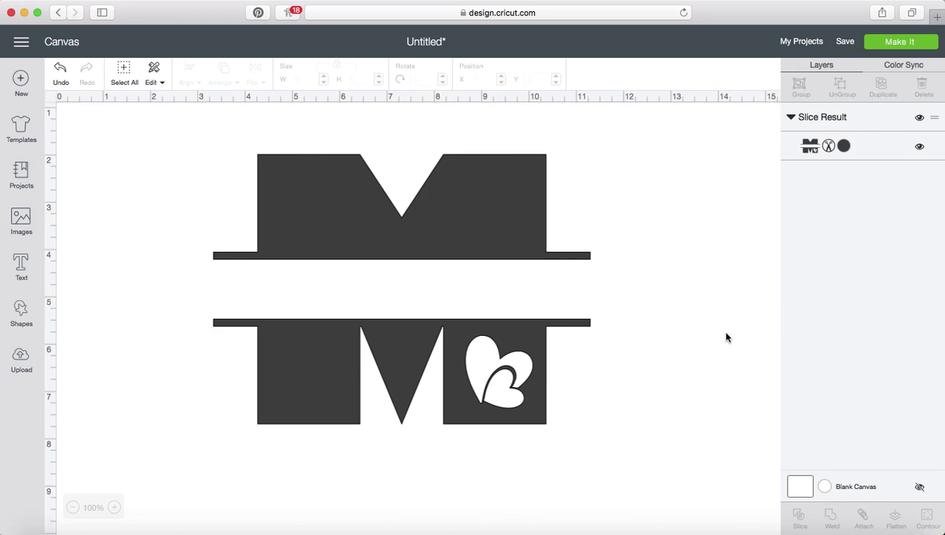